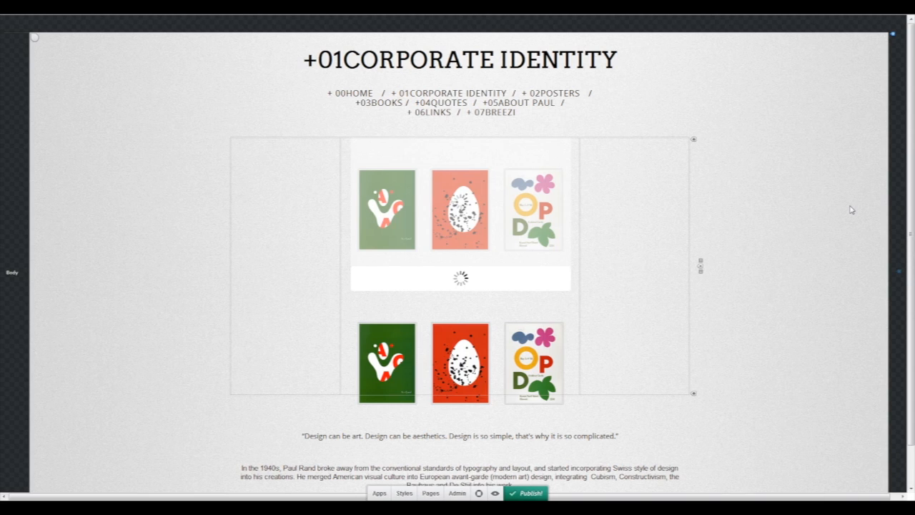
- Preview the page with its three rows of poster images, then return to the editor
{"action": "scroll", "coordinate": [825, 209], "scroll_direction": "down", "scroll_amount": 3}
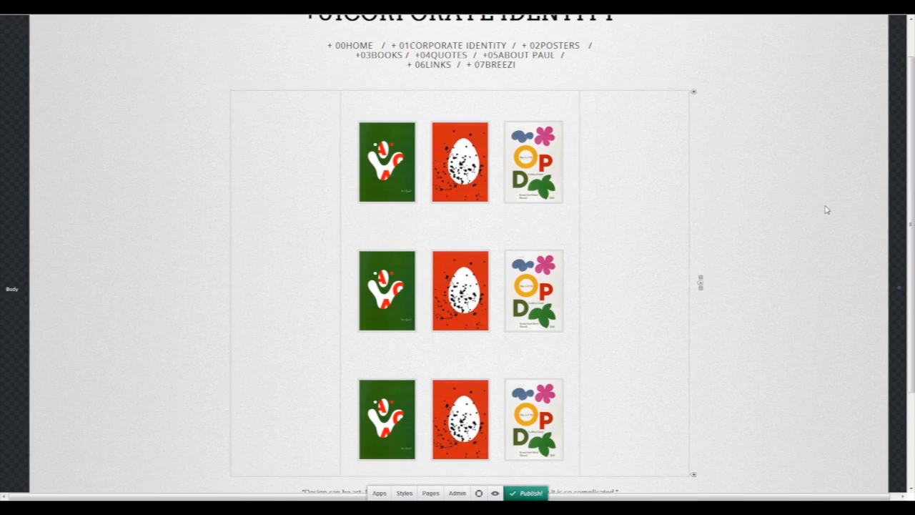
{"action": "left_click", "coordinate": [493, 494]}
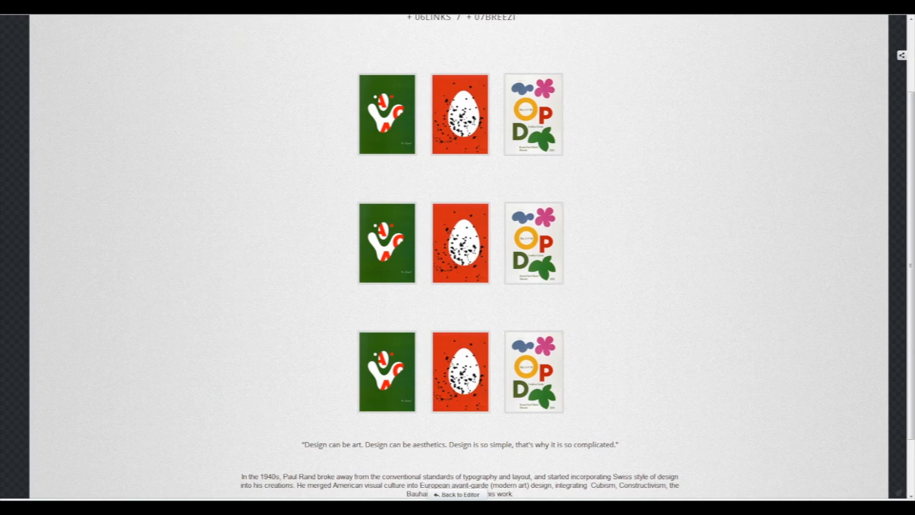
{"action": "left_click", "coordinate": [461, 494]}
{"action": "scroll", "coordinate": [174, 300], "scroll_direction": "up", "scroll_amount": 1}
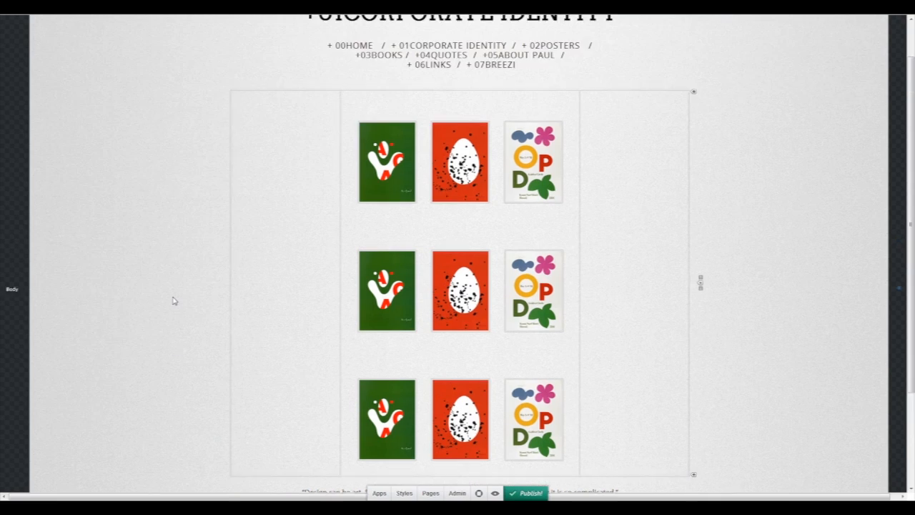
- Change the page heading to "+02POSTERS"
{"action": "double_click", "coordinate": [347, 63]}
{"action": "left_click", "coordinate": [343, 63]}
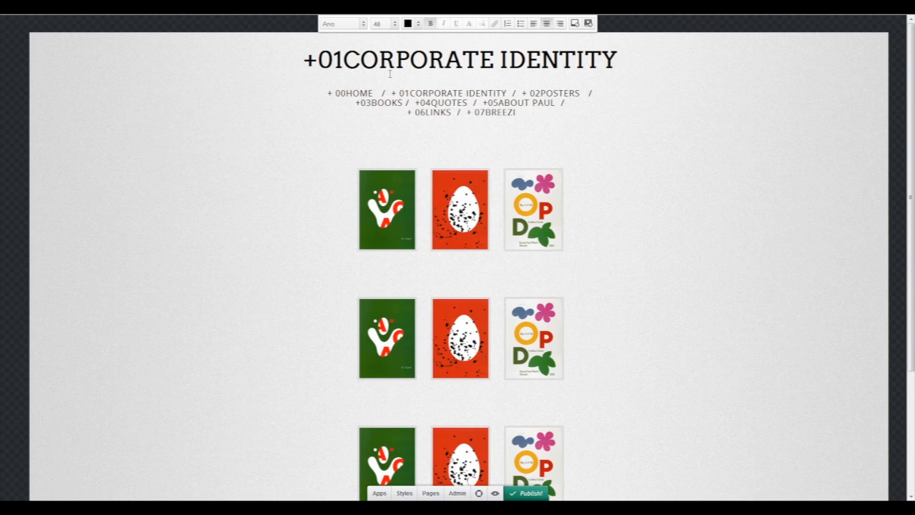
{"action": "left_click_drag", "start_coordinate": [344, 62], "coordinate": [609, 125]}
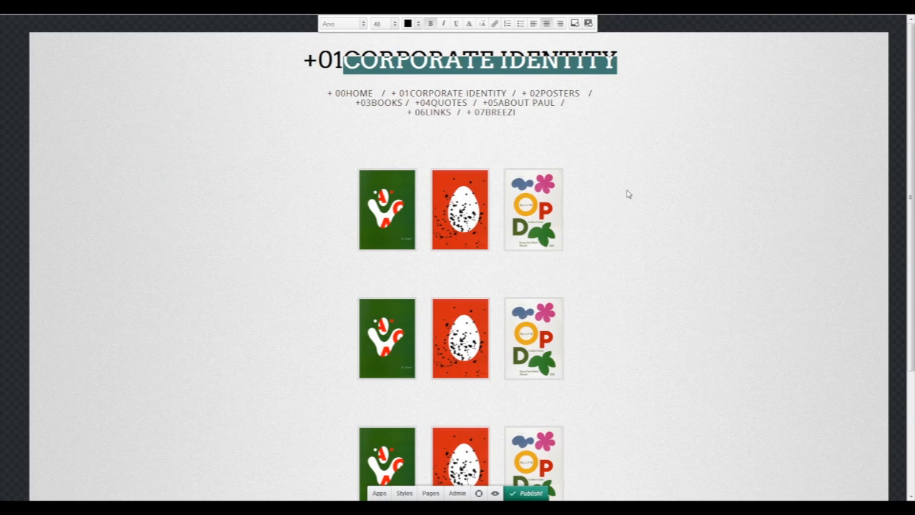
{"action": "key", "text": "BackSpace"}
{"action": "key", "text": "BackSpace"}
{"action": "type", "text": "2"}
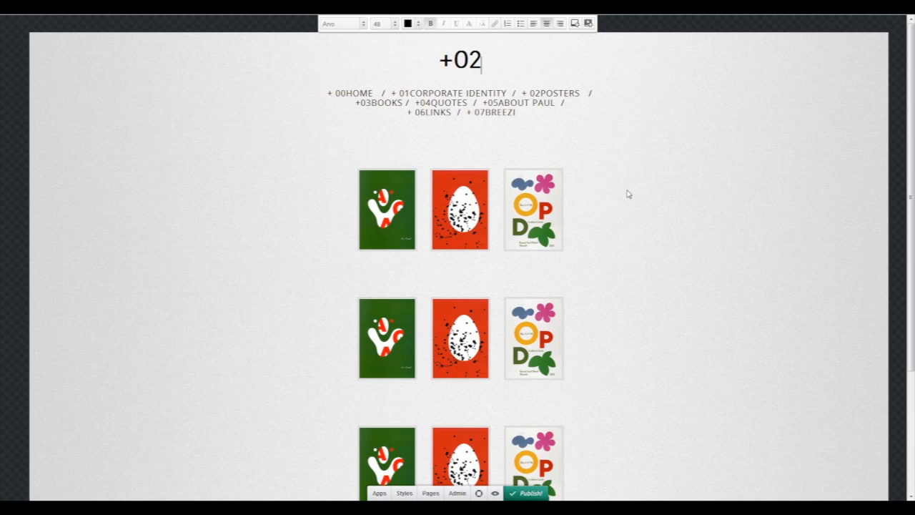
{"action": "type", "text": "p"}
{"action": "key", "text": "BackSpace"}
{"action": "type", "text": "POST"}
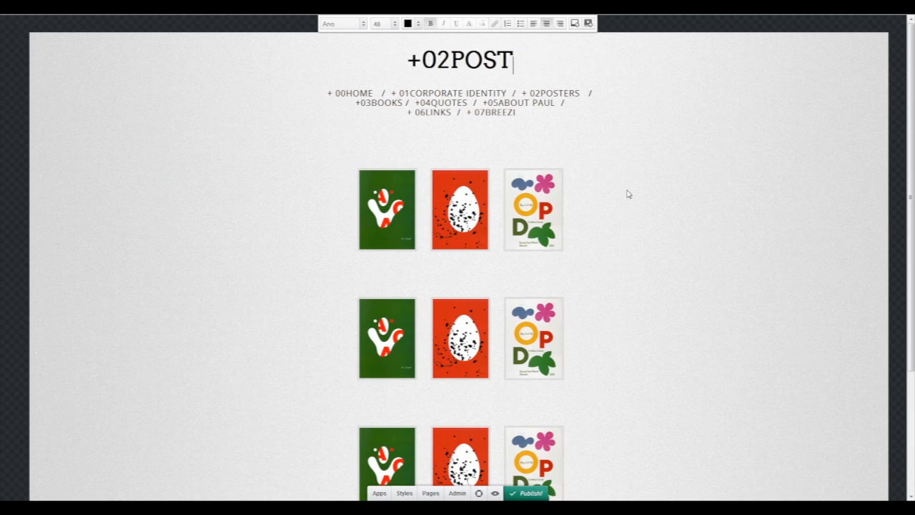
{"action": "type", "text": "ERS"}
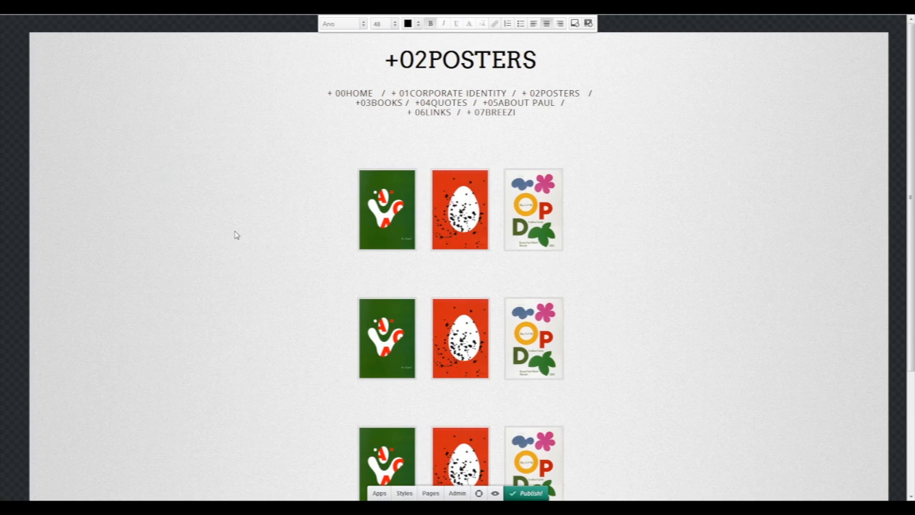
{"action": "left_click", "coordinate": [236, 236]}
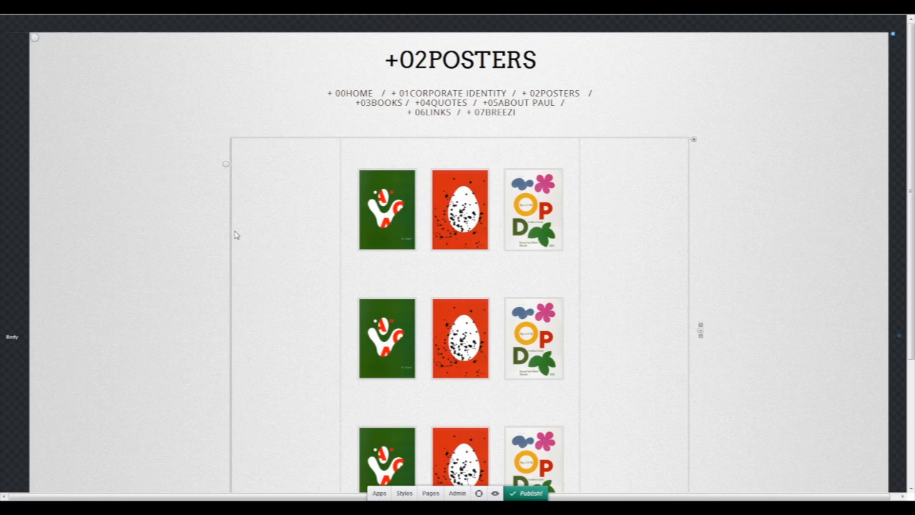
{"action": "left_click", "coordinate": [355, 170]}
{"action": "scroll", "coordinate": [215, 86], "scroll_direction": "down", "scroll_amount": 4}
{"action": "scroll", "coordinate": [211, 45], "scroll_direction": "up", "scroll_amount": 4}
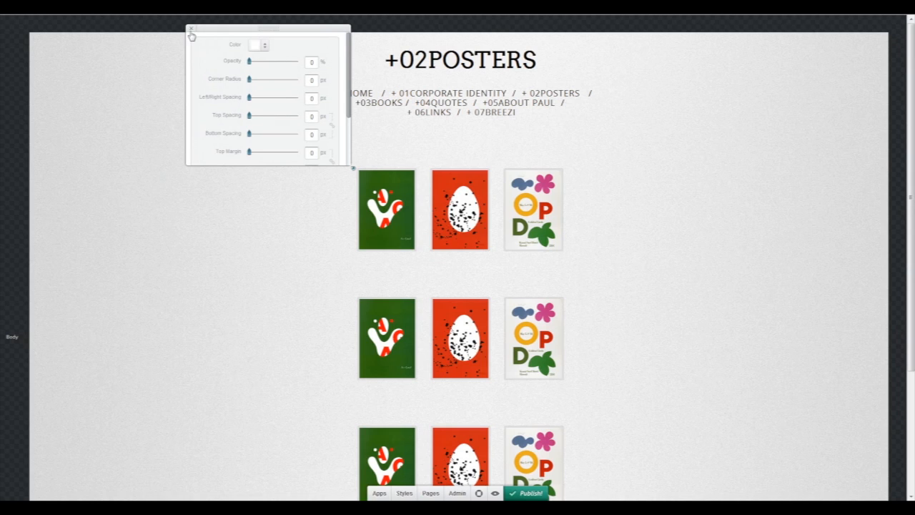
{"action": "left_click", "coordinate": [191, 28]}
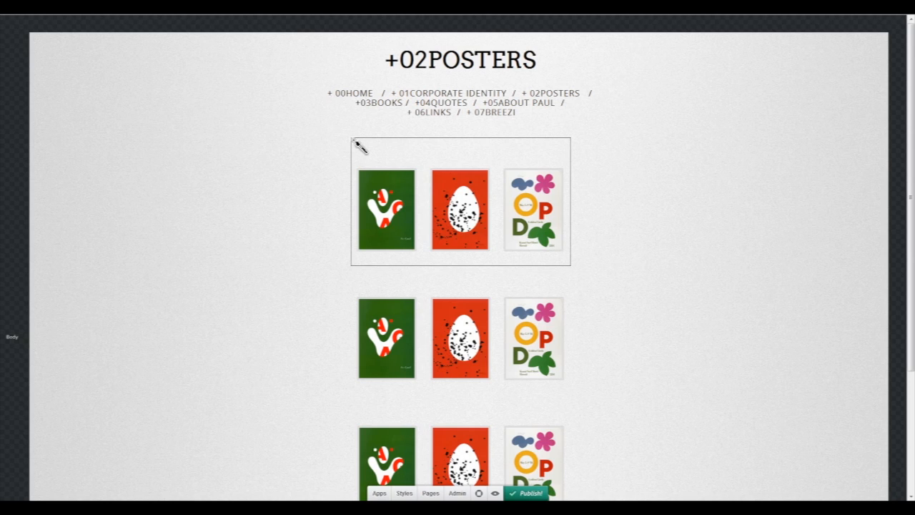
- Set the top and bottom spacing of the first poster row to 0 px
{"action": "left_click", "coordinate": [358, 144]}
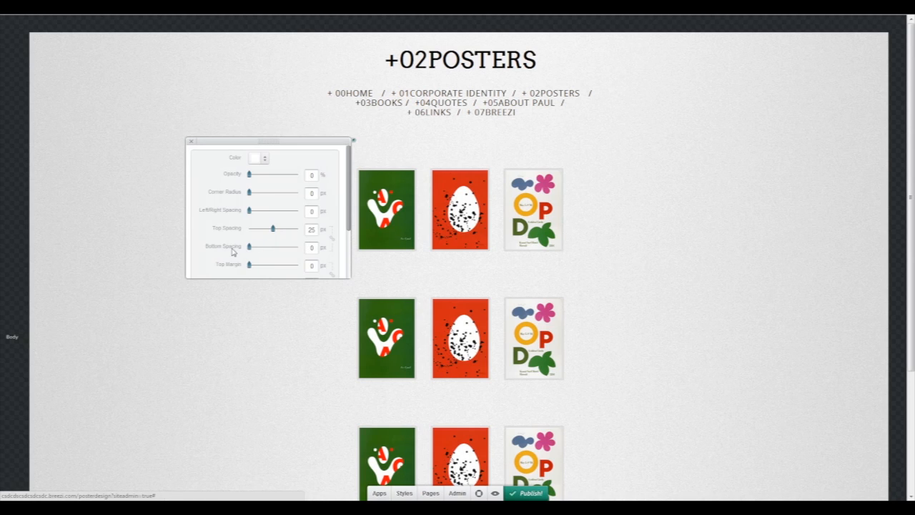
{"action": "left_click_drag", "start_coordinate": [272, 233], "coordinate": [236, 232]}
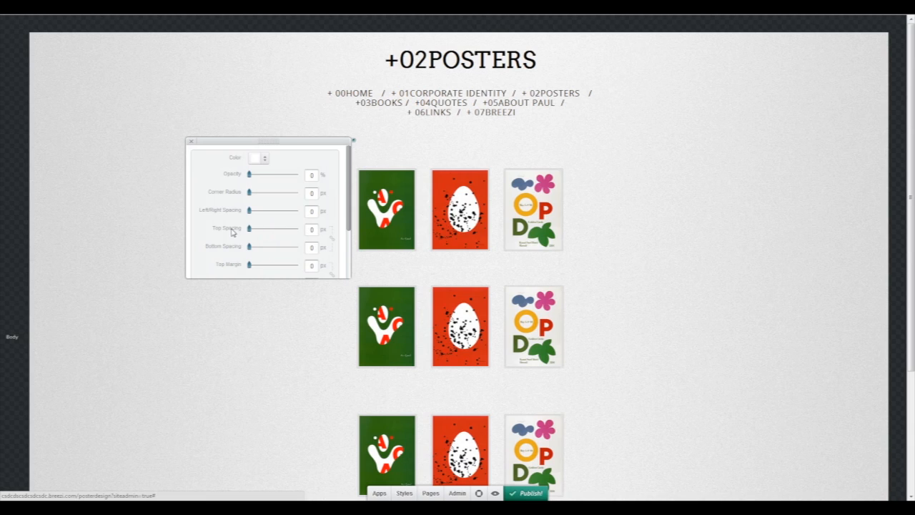
{"action": "left_click", "coordinate": [382, 272]}
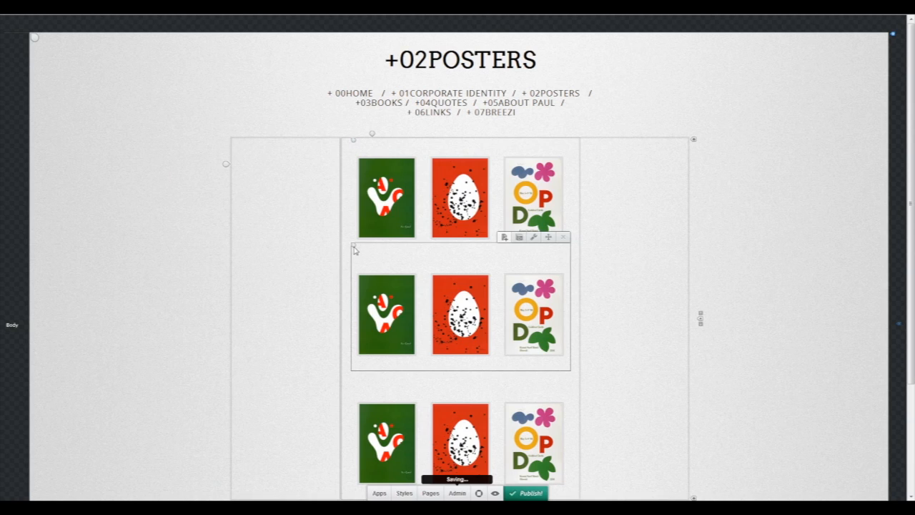
- Set the top and bottom spacing of the second poster row to 0 px
{"action": "left_click", "coordinate": [357, 248]}
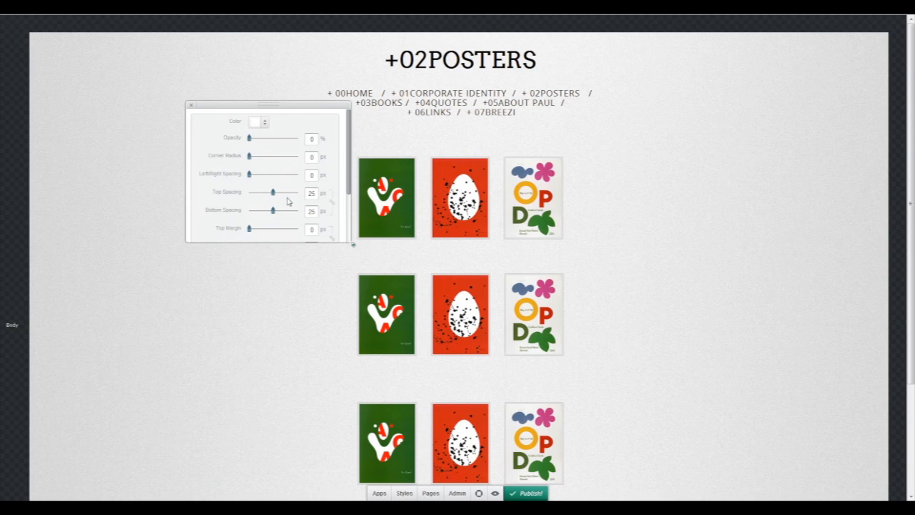
{"action": "left_click_drag", "start_coordinate": [272, 210], "coordinate": [238, 209]}
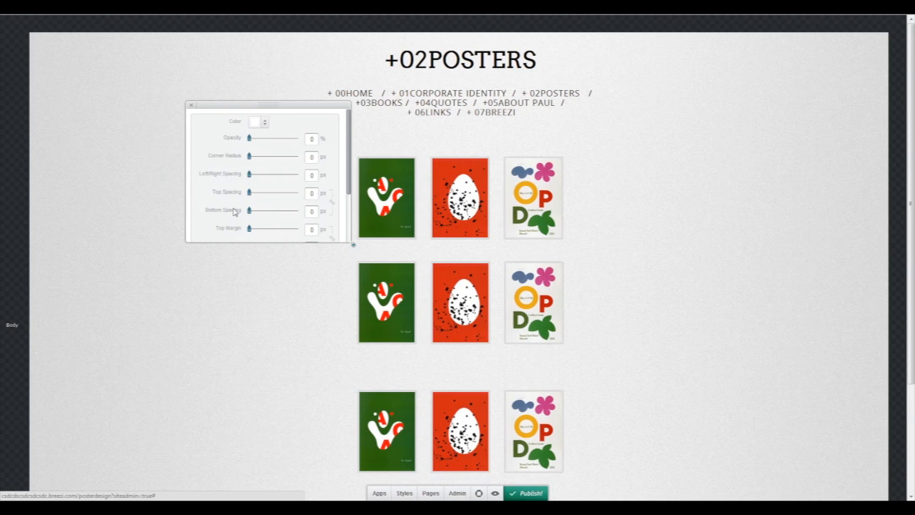
{"action": "left_click", "coordinate": [241, 268]}
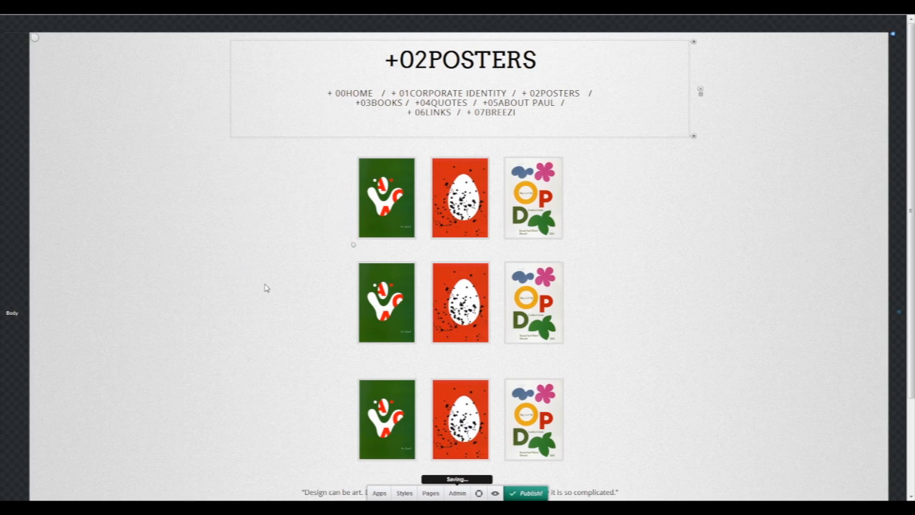
- Set the top and bottom spacing of the third poster row to 0 px
{"action": "scroll", "coordinate": [350, 342], "scroll_direction": "down", "scroll_amount": 1}
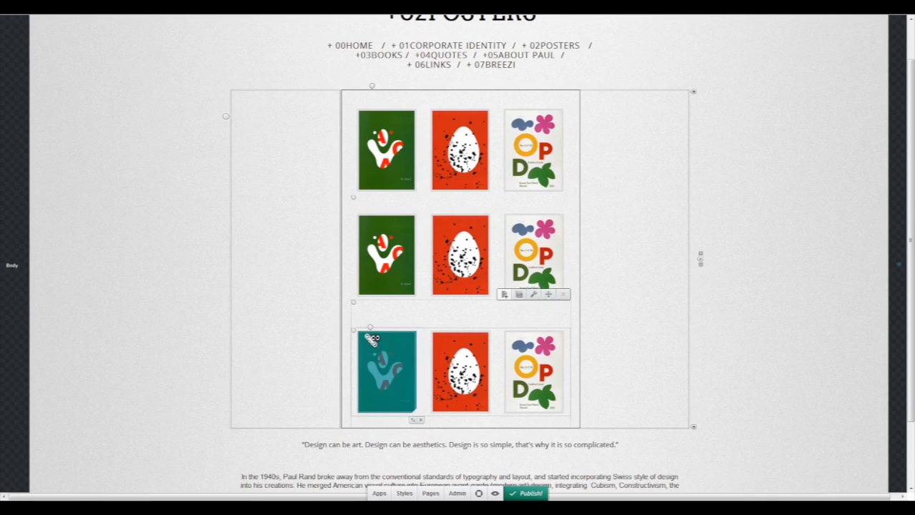
{"action": "left_click", "coordinate": [354, 310]}
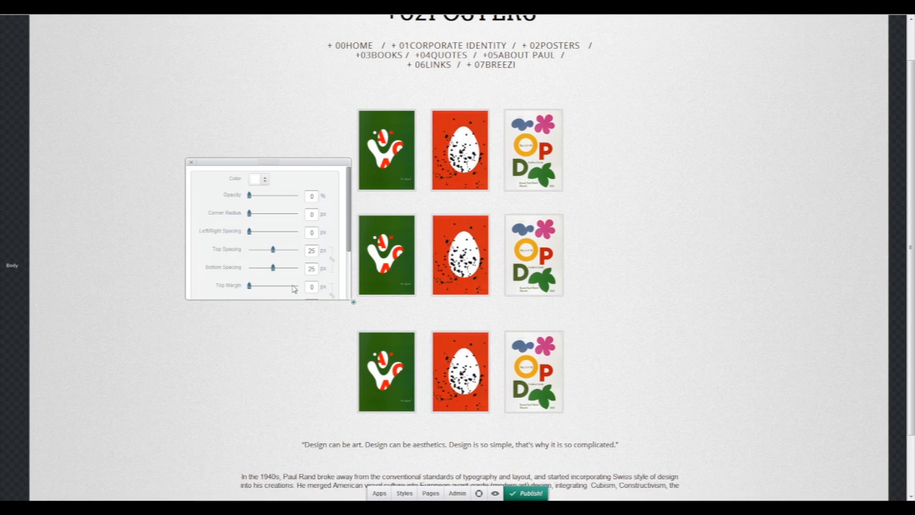
{"action": "left_click_drag", "start_coordinate": [270, 248], "coordinate": [231, 267]}
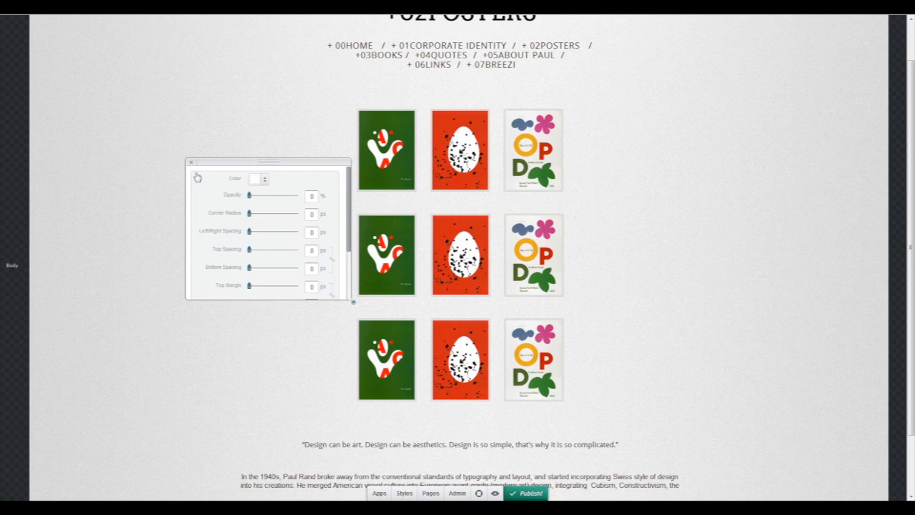
{"action": "left_click", "coordinate": [190, 162]}
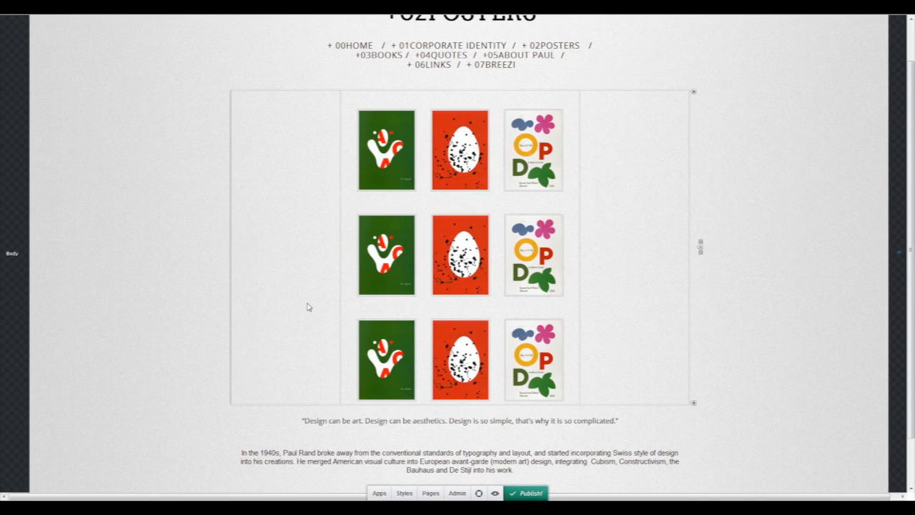
- Replace the first poster in the second row with the IBM 2 image from the computer and save it
{"action": "left_click", "coordinate": [398, 235]}
{"action": "left_click", "coordinate": [333, 409]}
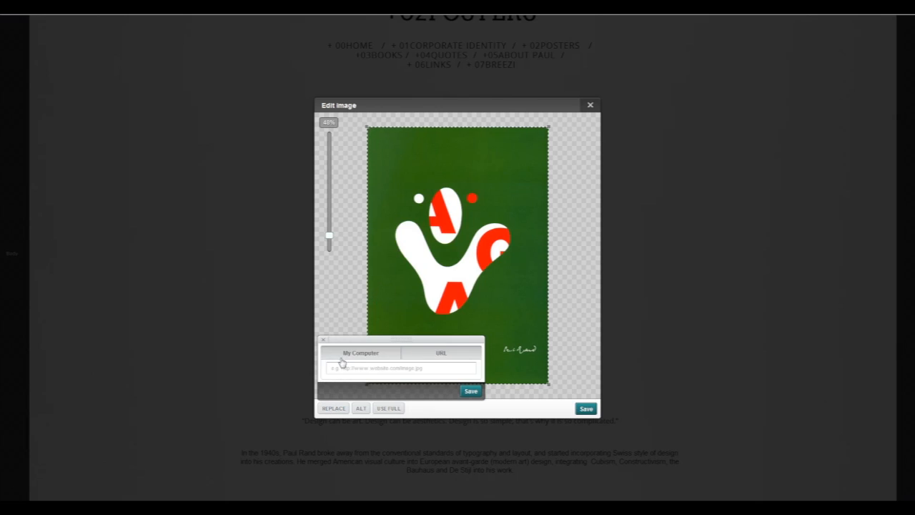
{"action": "left_click", "coordinate": [358, 353]}
{"action": "left_click", "coordinate": [280, 165]}
{"action": "double_click", "coordinate": [277, 174]}
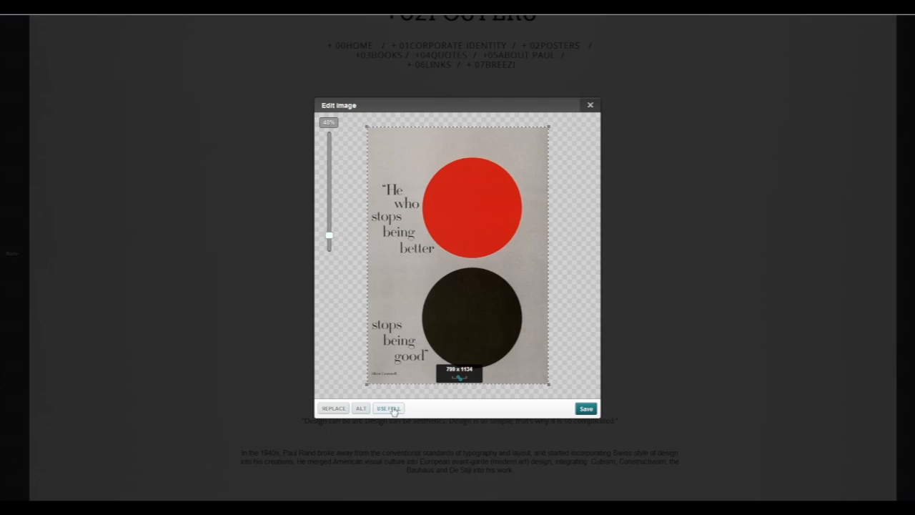
{"action": "left_click", "coordinate": [583, 409]}
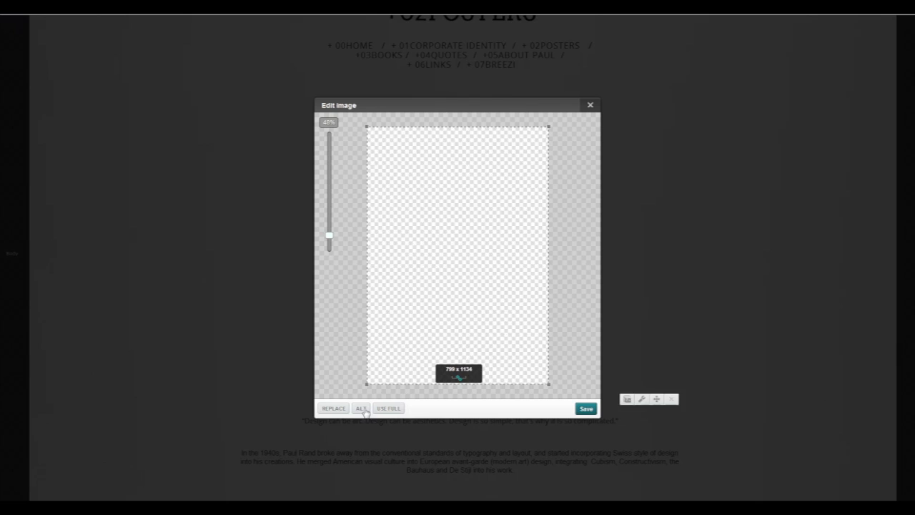
- Replace the middle poster in the second row with the IBM image from the computer and save it
{"action": "left_click", "coordinate": [333, 408]}
{"action": "left_click", "coordinate": [346, 351]}
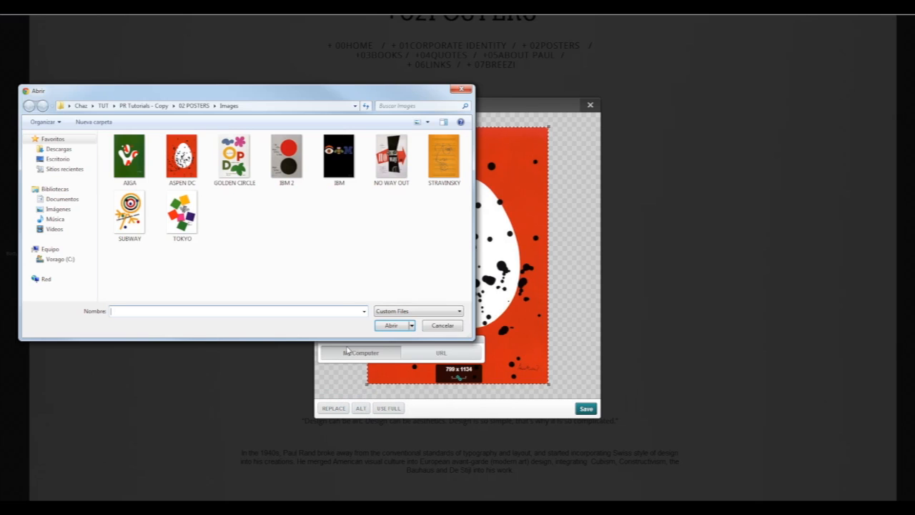
{"action": "double_click", "coordinate": [351, 167]}
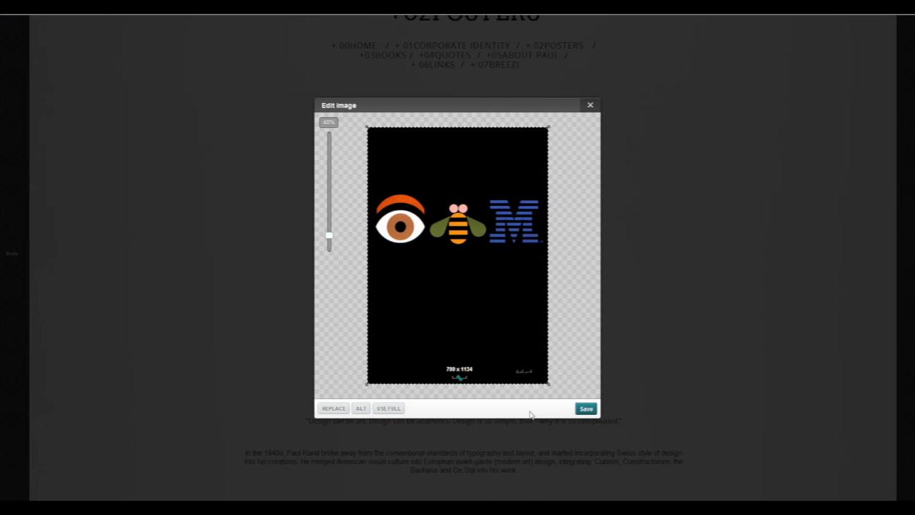
{"action": "left_click", "coordinate": [585, 410]}
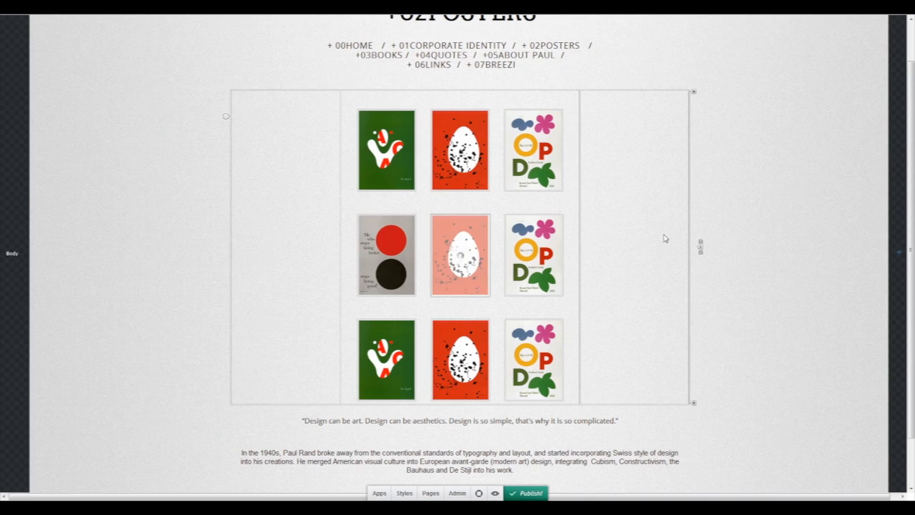
- Replace the last poster in the second row with the NO WAY OUT image from the computer and save it
{"action": "left_click", "coordinate": [552, 245]}
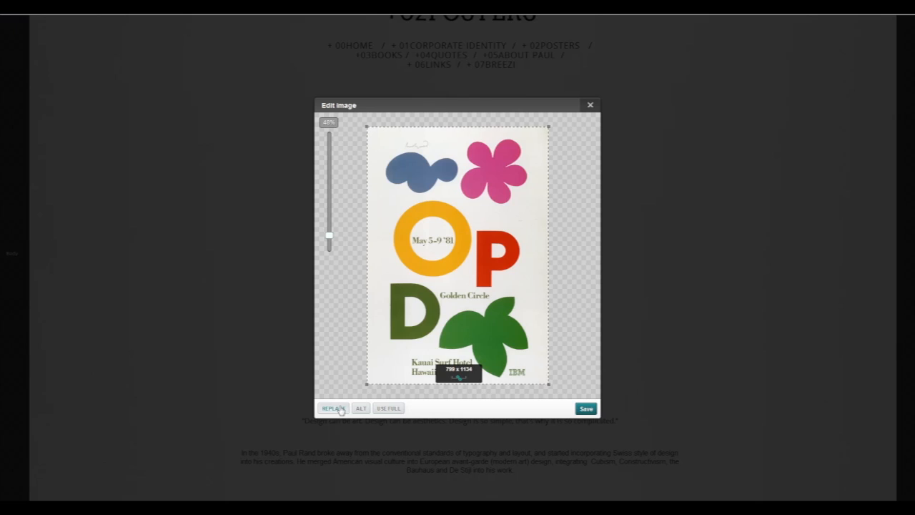
{"action": "left_click", "coordinate": [340, 409]}
{"action": "left_click", "coordinate": [356, 360]}
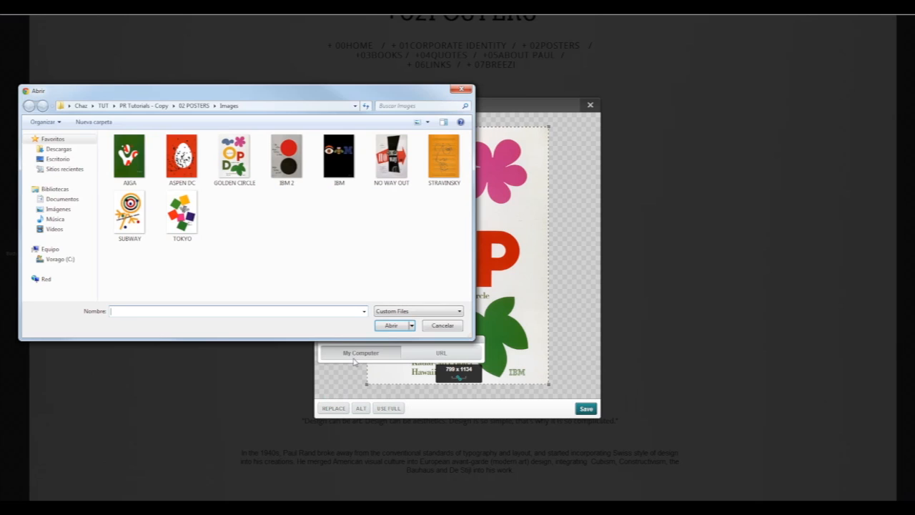
{"action": "double_click", "coordinate": [392, 159]}
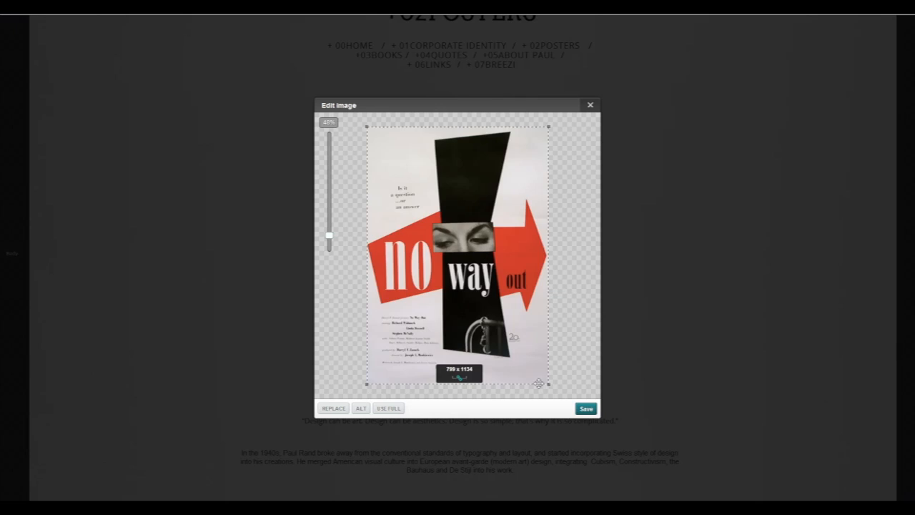
{"action": "left_click", "coordinate": [584, 409]}
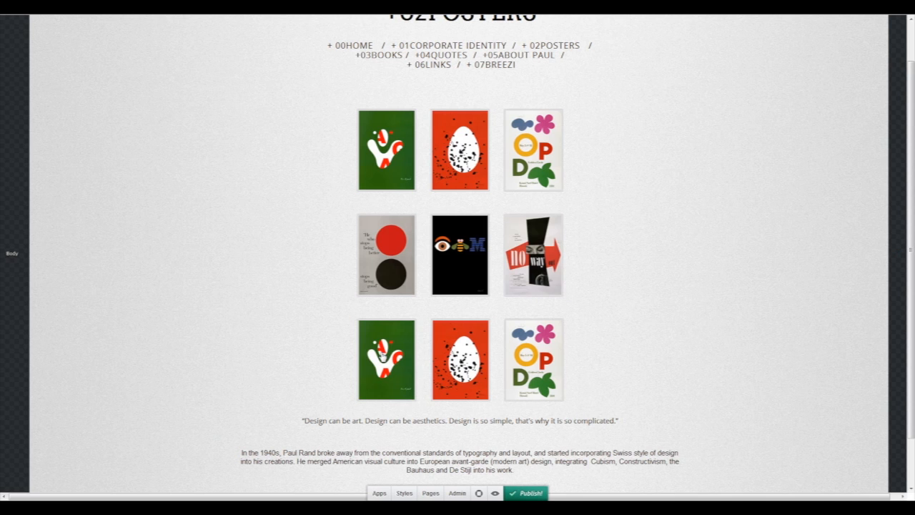
- Replace the first poster in the third row with the STRAVINSKY image from the computer and save it
{"action": "left_click", "coordinate": [383, 355]}
{"action": "left_click", "coordinate": [333, 408]}
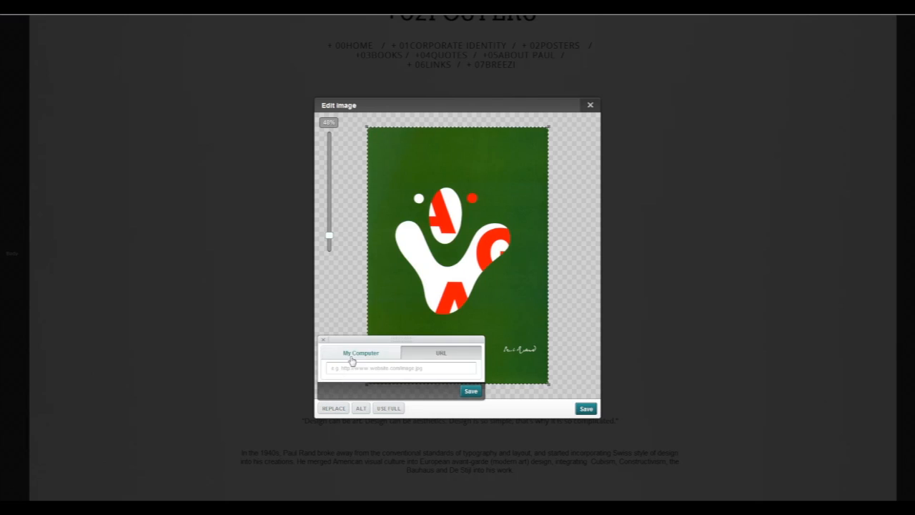
{"action": "left_click", "coordinate": [351, 357]}
{"action": "double_click", "coordinate": [443, 156]}
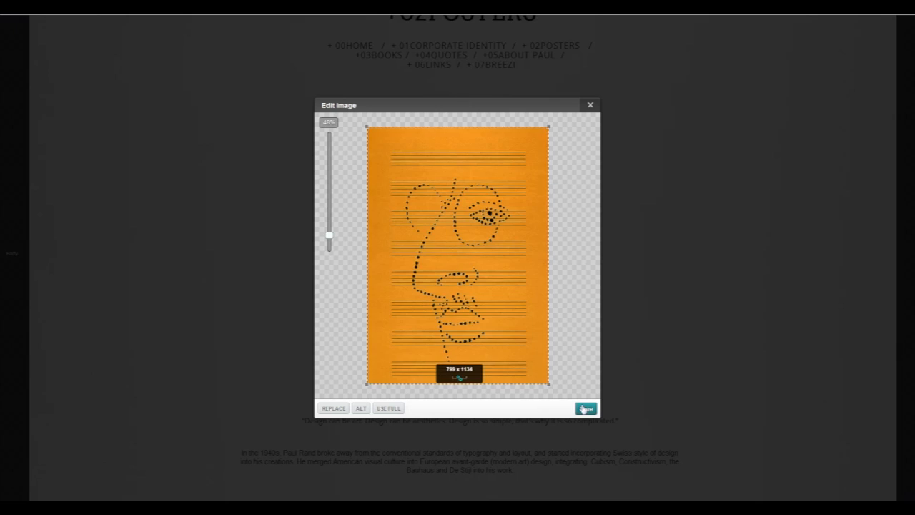
{"action": "left_click", "coordinate": [585, 408]}
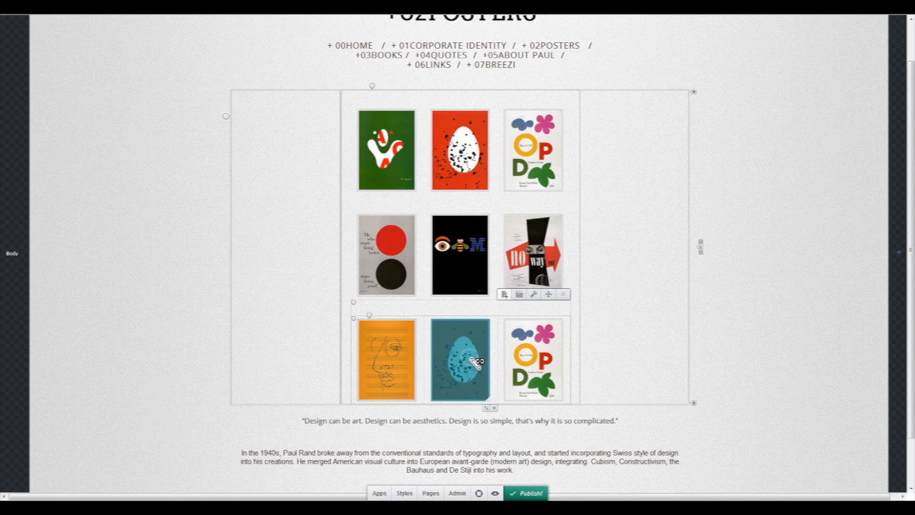
- Replace the middle poster in the third row with the SUBWAY image from the computer and save it
{"action": "left_click", "coordinate": [472, 362]}
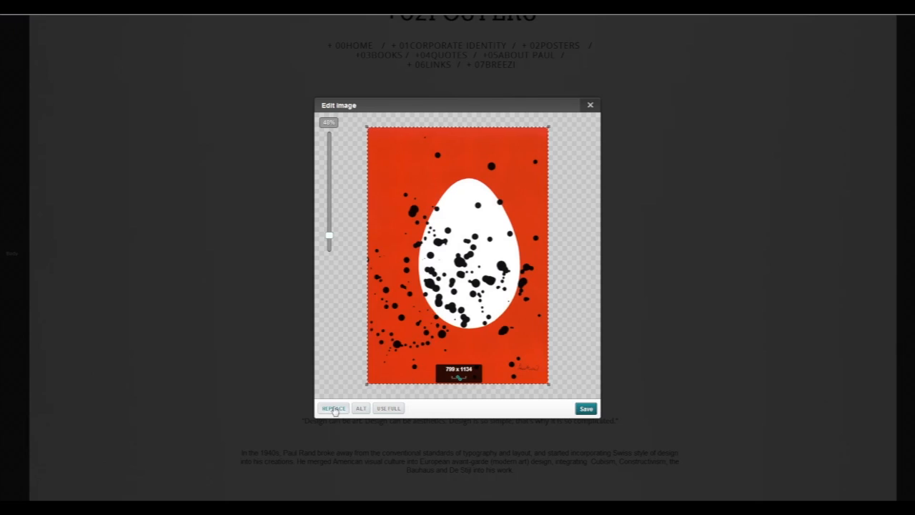
{"action": "left_click", "coordinate": [331, 408]}
{"action": "left_click", "coordinate": [349, 352]}
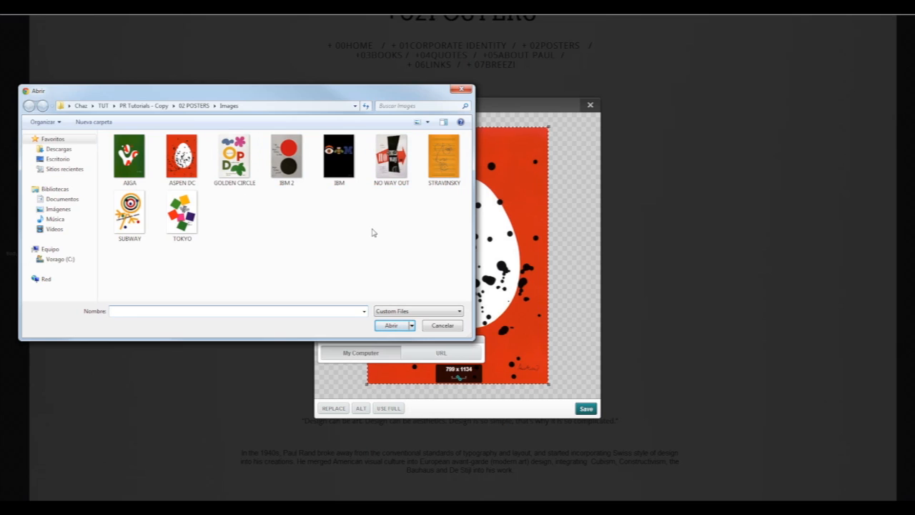
{"action": "double_click", "coordinate": [129, 213]}
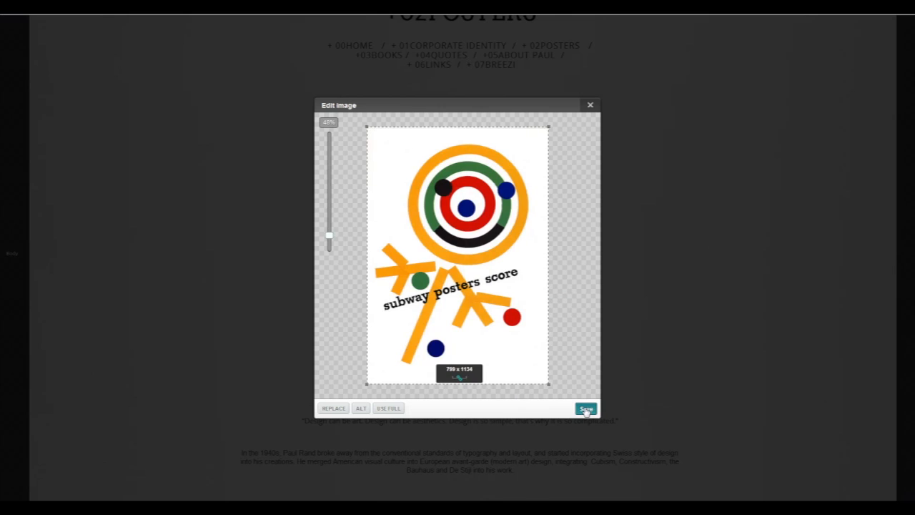
{"action": "left_click", "coordinate": [585, 409]}
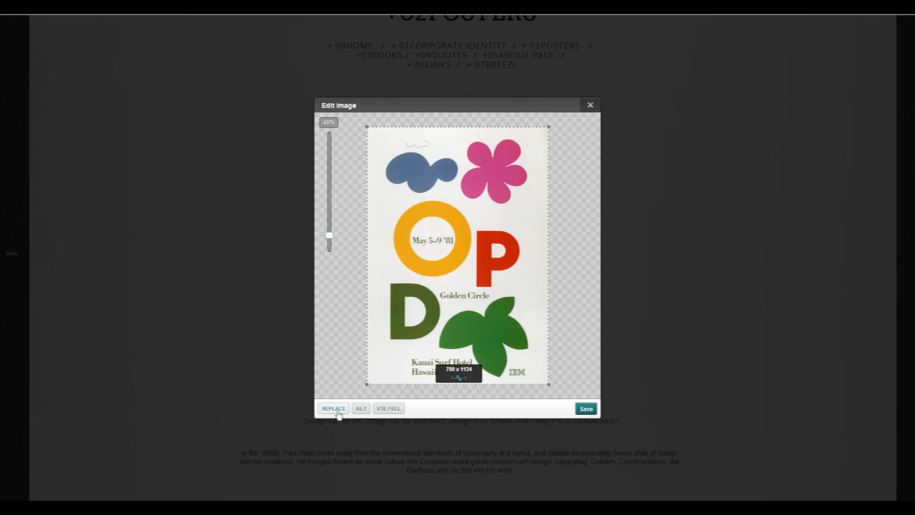
- Replace the last poster in the third row with the TOKYO image from the computer and save it
{"action": "left_click", "coordinate": [334, 408]}
{"action": "left_click", "coordinate": [327, 369]}
{"action": "double_click", "coordinate": [175, 218]}
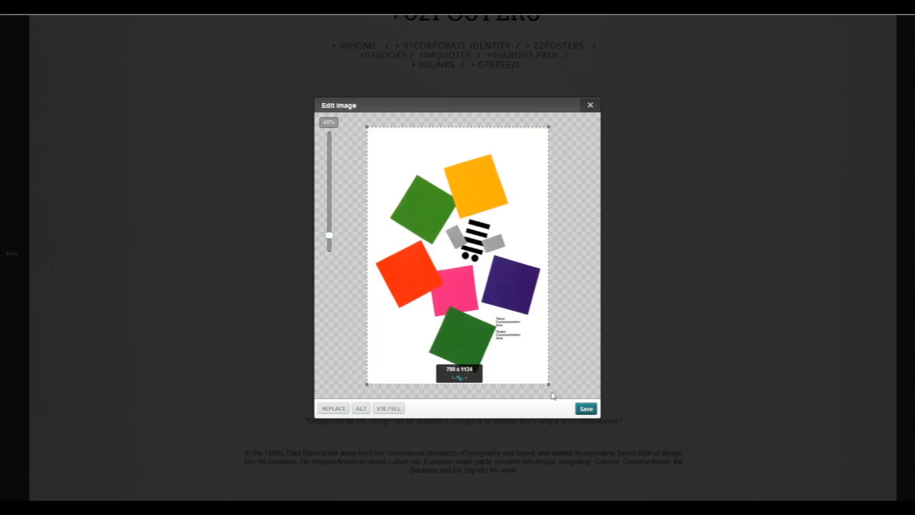
{"action": "left_click", "coordinate": [586, 408]}
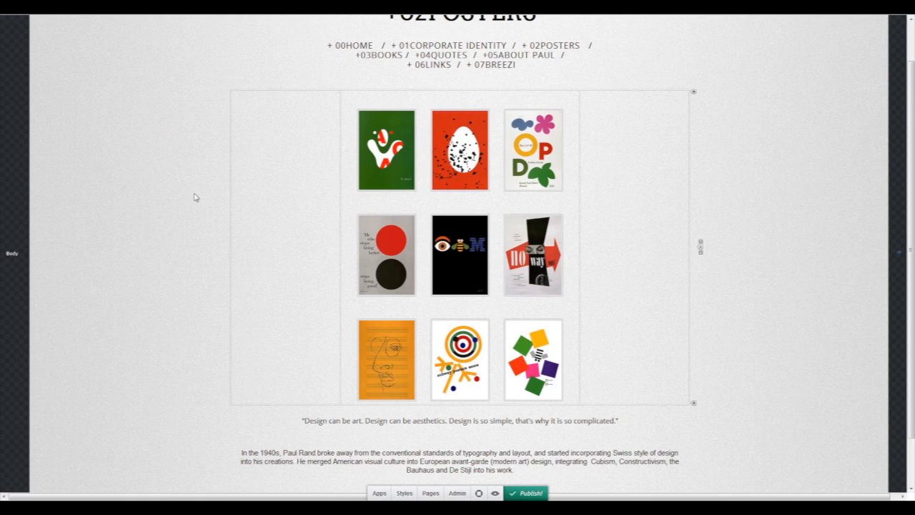
- Upload the custom Paul Rand collage from the computer's parent folder as the page's background image and close the background settings
{"action": "scroll", "coordinate": [156, 200], "scroll_direction": "up", "scroll_amount": 1}
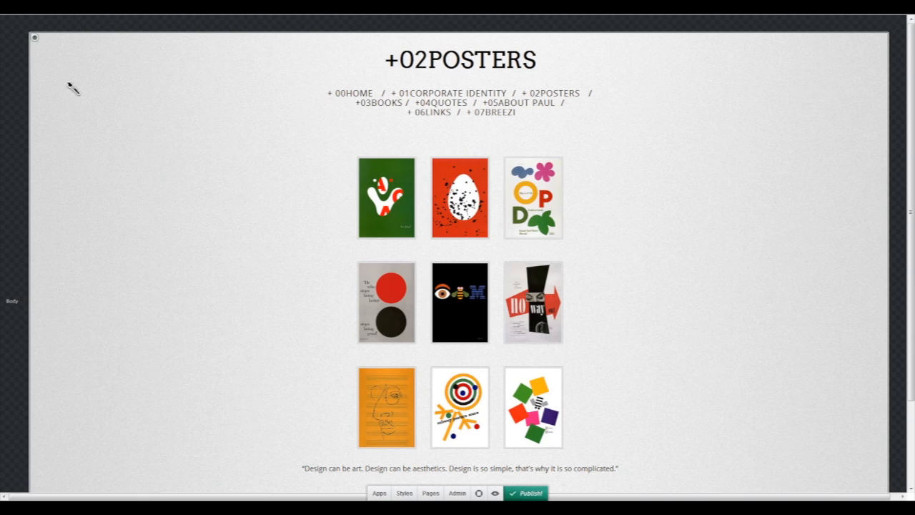
{"action": "left_click", "coordinate": [118, 176]}
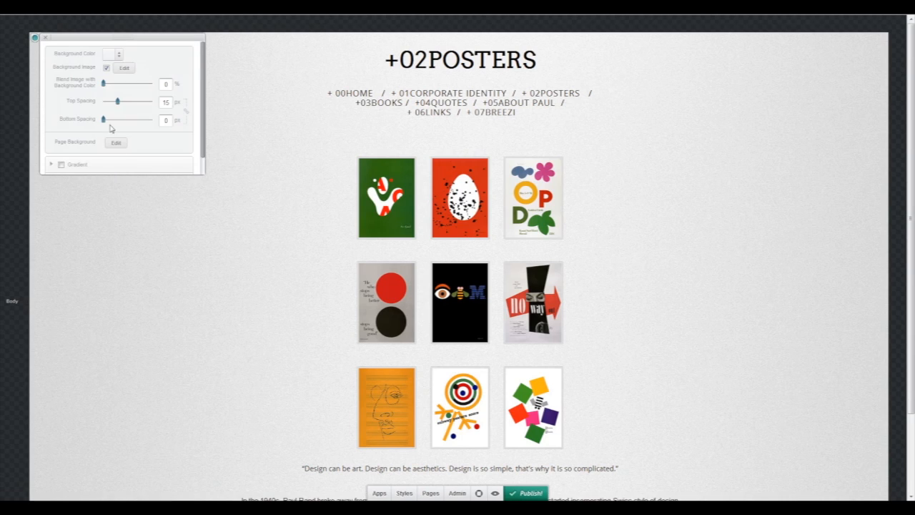
{"action": "left_click", "coordinate": [125, 69]}
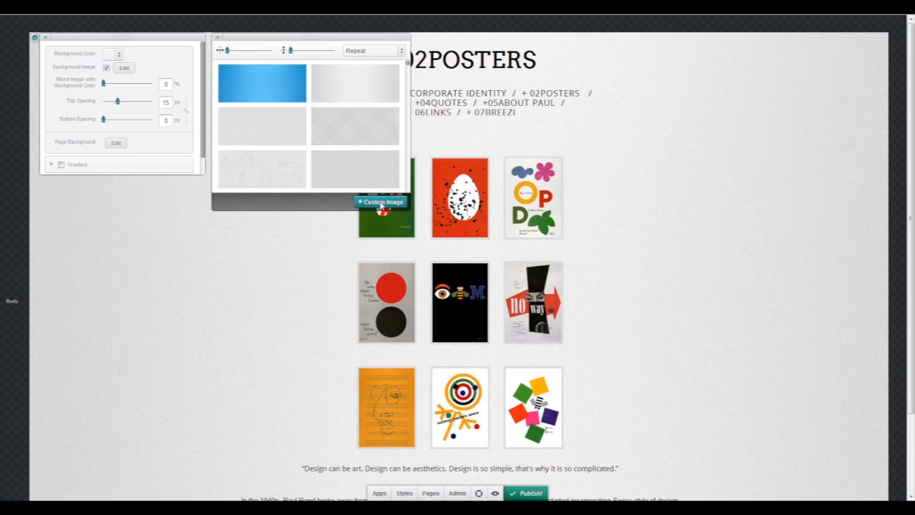
{"action": "left_click", "coordinate": [381, 203]}
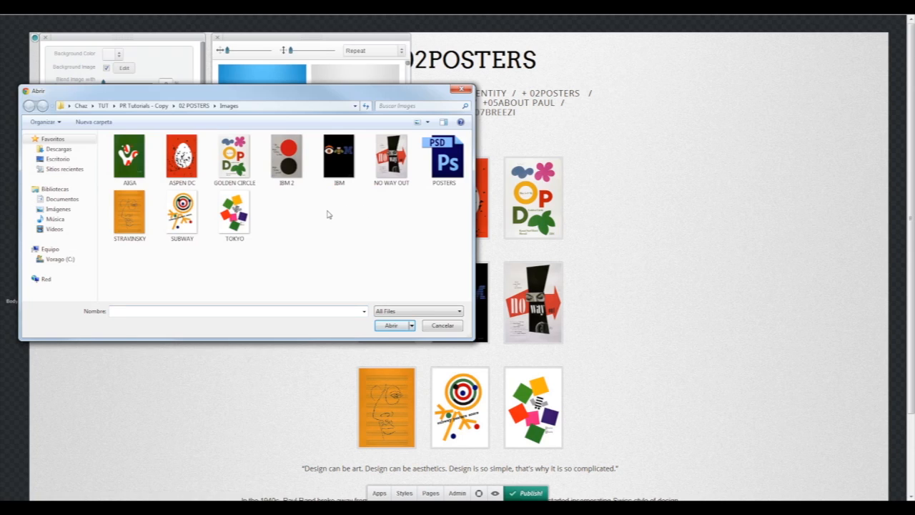
{"action": "key", "text": "alt+Up"}
{"action": "left_click", "coordinate": [279, 175]}
{"action": "double_click", "coordinate": [279, 175]}
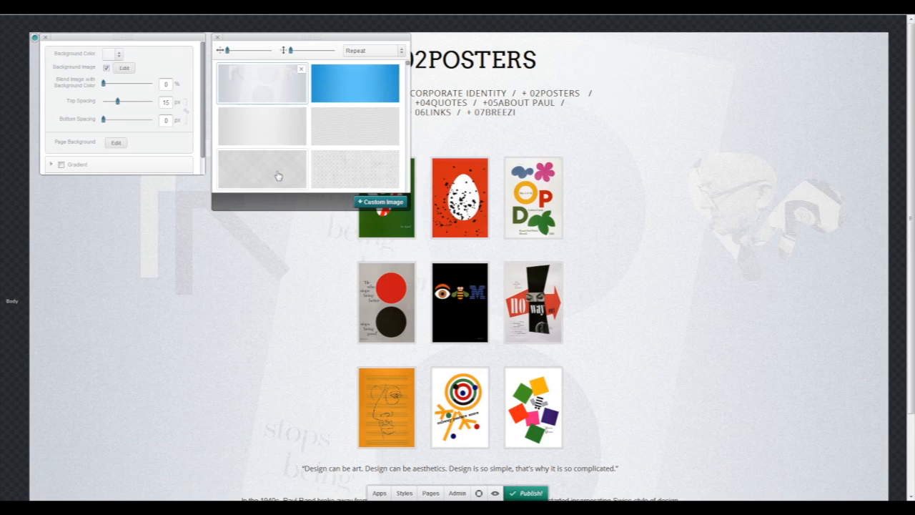
{"action": "left_click", "coordinate": [215, 36]}
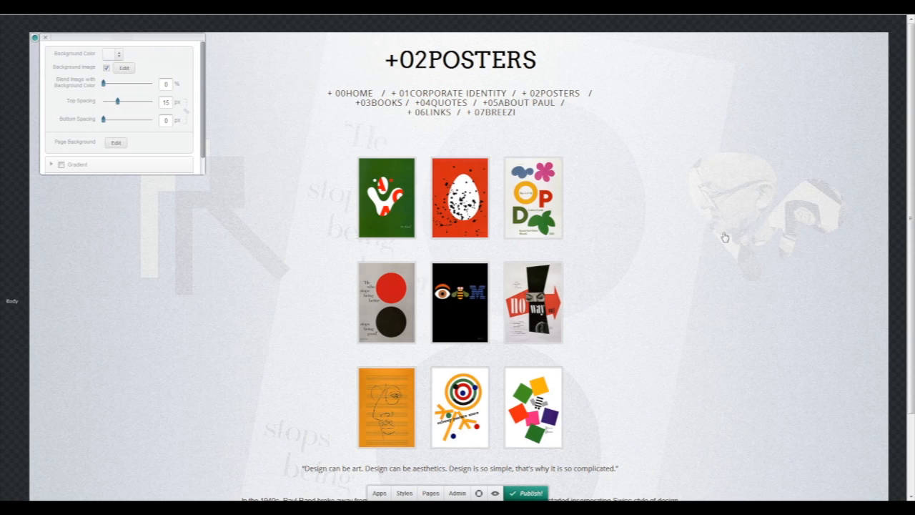
{"action": "left_click", "coordinate": [46, 37]}
- Italicize the quote "Design can be art. Design can be aesthetics..." below the poster gallery
{"action": "scroll", "coordinate": [292, 124], "scroll_direction": "down", "scroll_amount": 1}
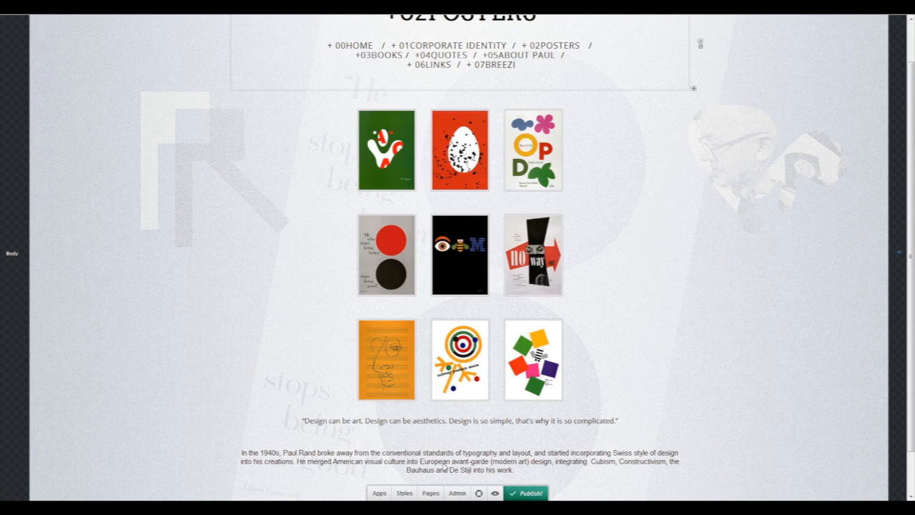
{"action": "scroll", "coordinate": [441, 465], "scroll_direction": "down", "scroll_amount": 1}
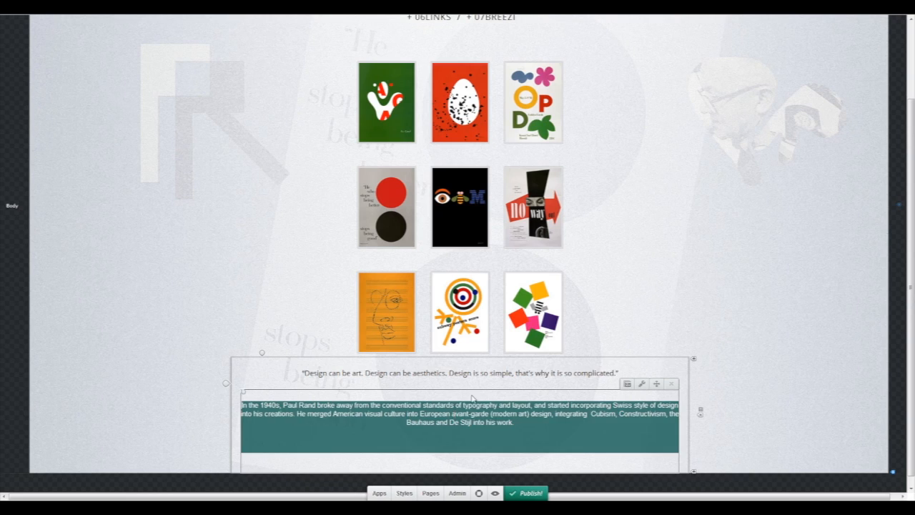
{"action": "left_click", "coordinate": [469, 374]}
{"action": "left_click", "coordinate": [444, 25]}
{"action": "left_click", "coordinate": [228, 233]}
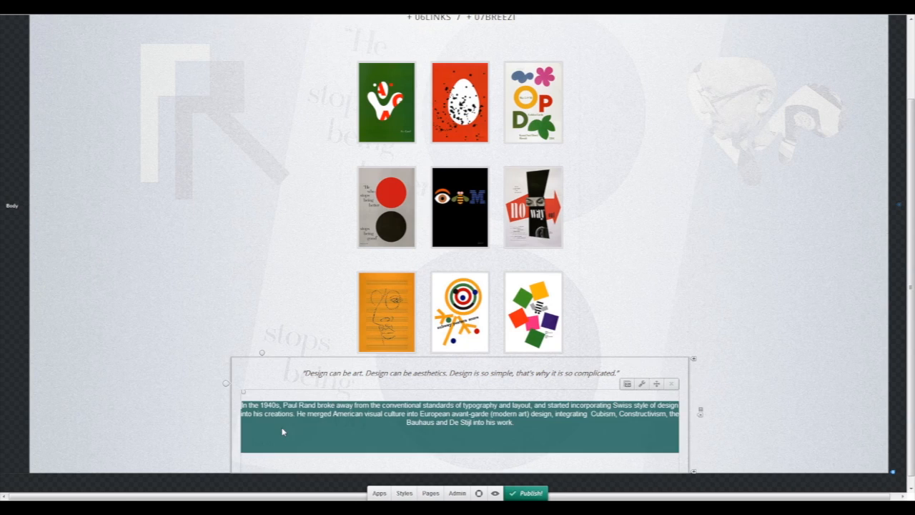
- Set the top spacing of the paragraph block below the quote to 0 px and close its style settings
{"action": "left_click_drag", "start_coordinate": [244, 393], "coordinate": [247, 399]}
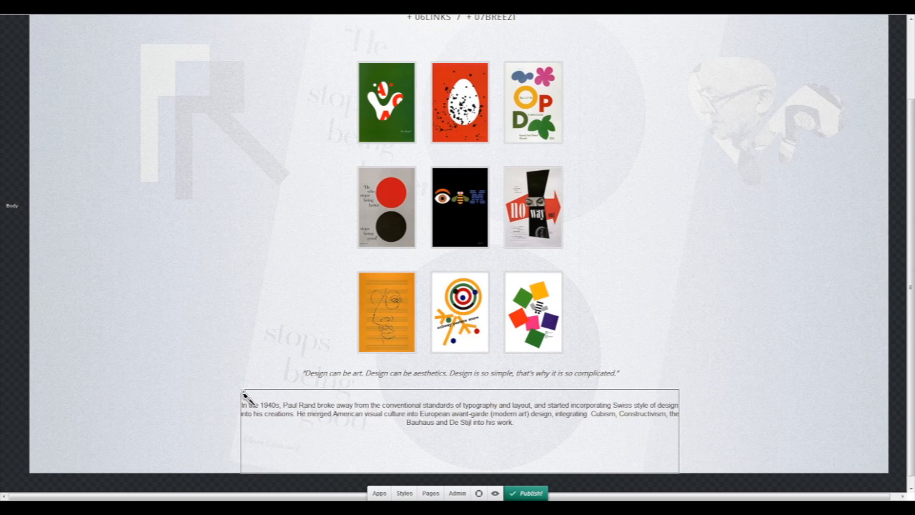
{"action": "left_click", "coordinate": [244, 395]}
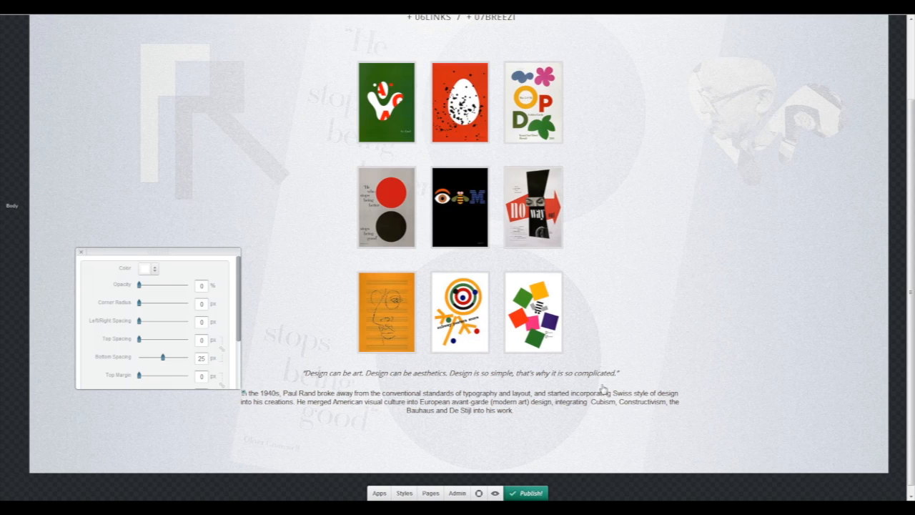
{"action": "left_click", "coordinate": [80, 255]}
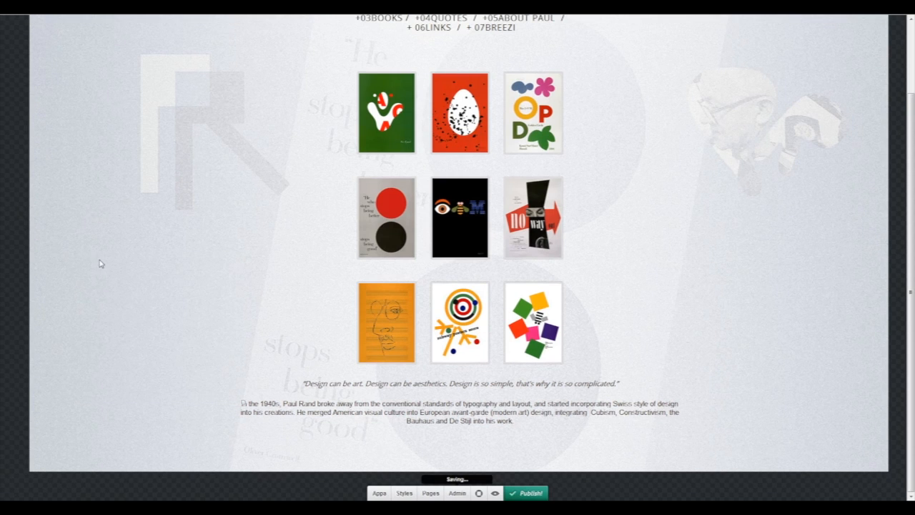
{"action": "scroll", "coordinate": [102, 263], "scroll_direction": "up", "scroll_amount": 2}
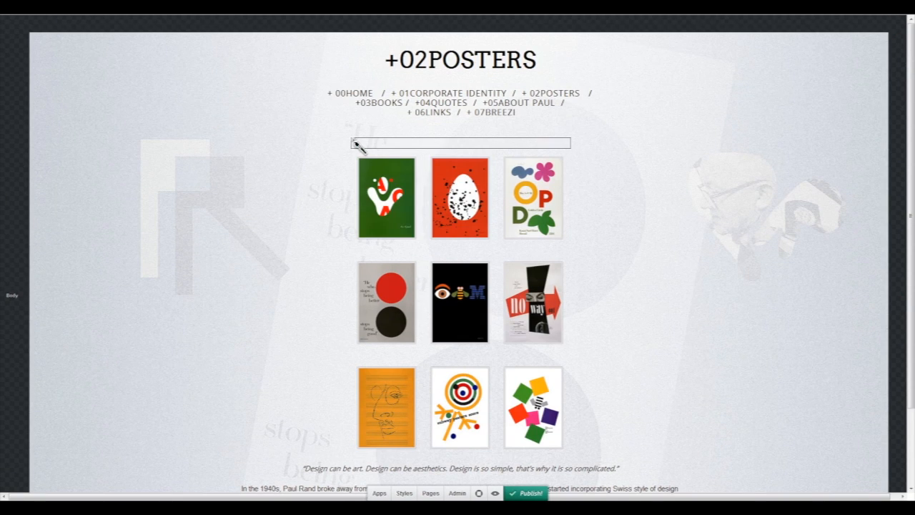
{"action": "left_click", "coordinate": [226, 165]}
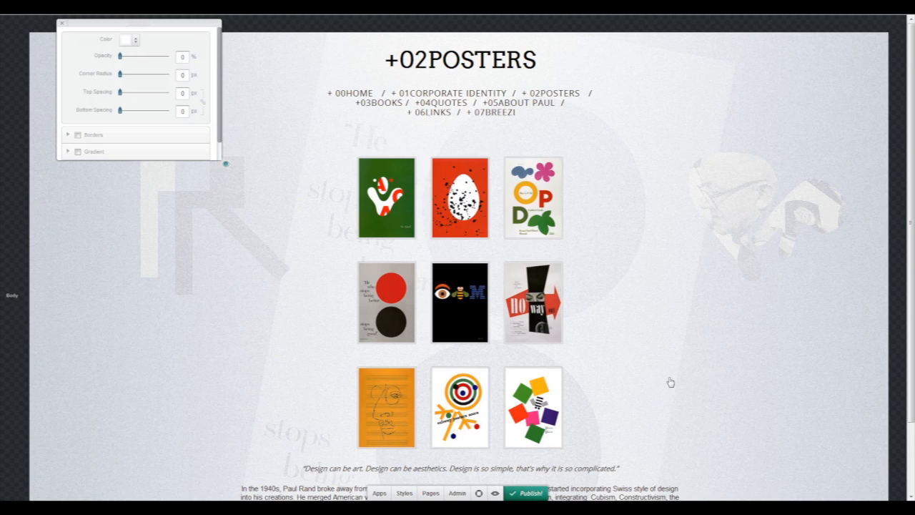
{"action": "left_click", "coordinate": [216, 363]}
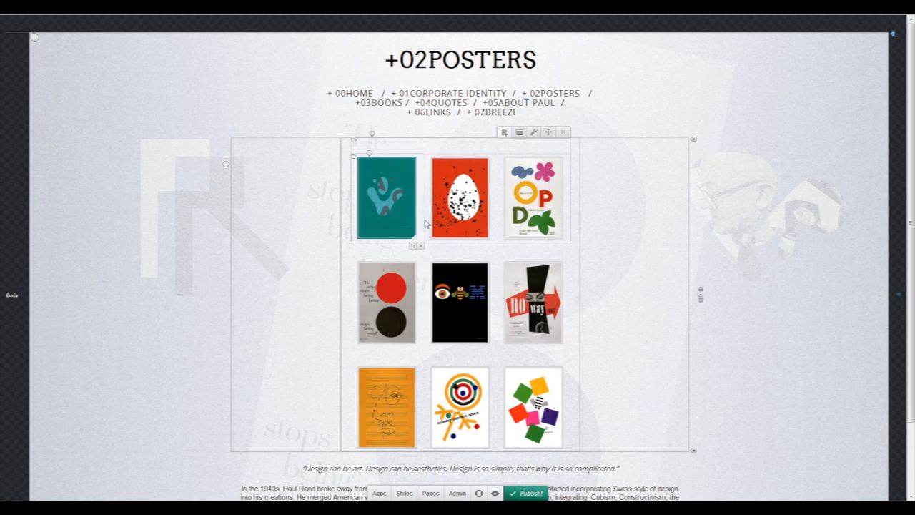
- Try adding a caption to the enlarged view of the red egg poster in the first row
{"action": "left_click", "coordinate": [455, 216]}
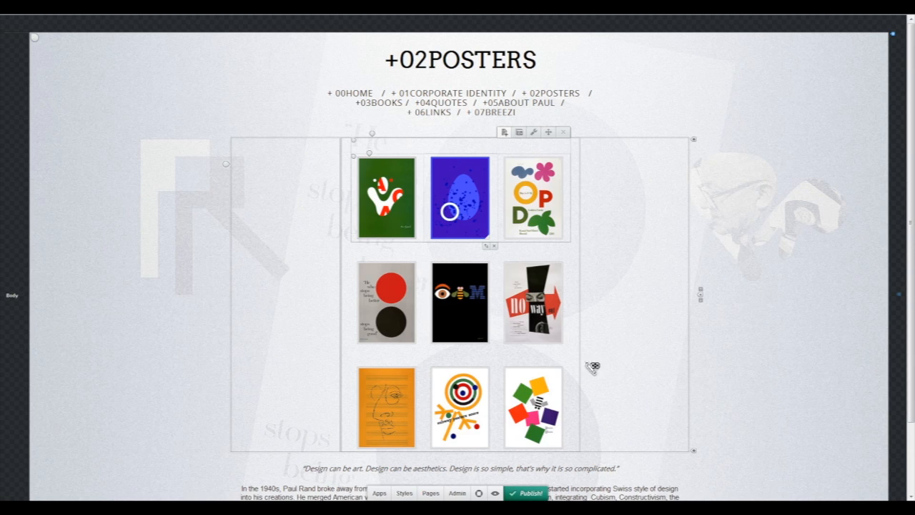
{"action": "left_click", "coordinate": [450, 211]}
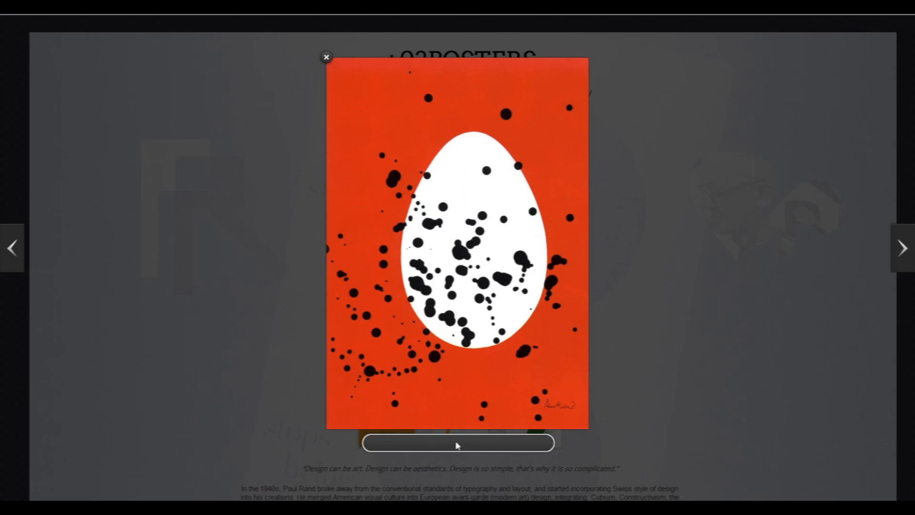
{"action": "left_click", "coordinate": [457, 442]}
{"action": "type", "text": "a"}
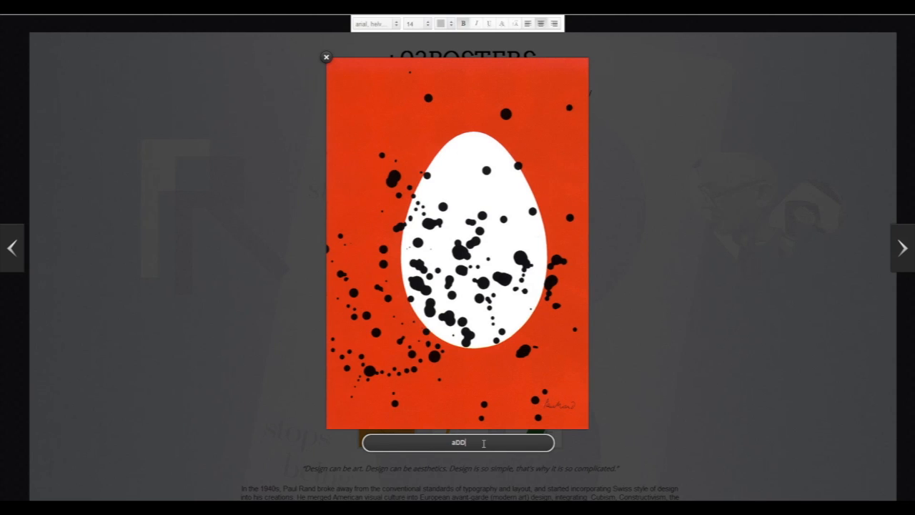
{"action": "type", "text": "dd a caption"}
{"action": "key", "text": "ctrl+a"}
{"action": "key", "text": "BackSpace"}
{"action": "left_click", "coordinate": [326, 60]}
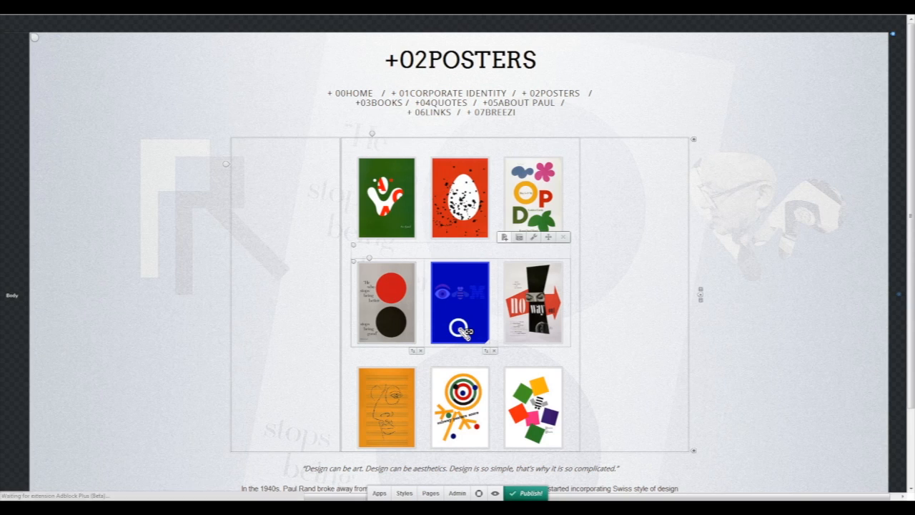
- Add the caption "Paul Rand IBM Poster" to the enlarged view of the IBM poster in the second row
{"action": "left_click", "coordinate": [462, 330]}
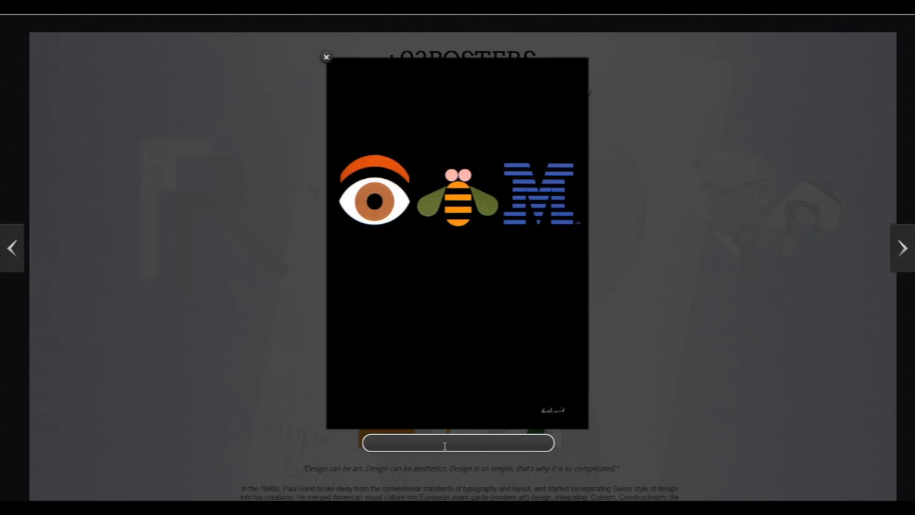
{"action": "left_click", "coordinate": [445, 445]}
{"action": "type", "text": "Paul"}
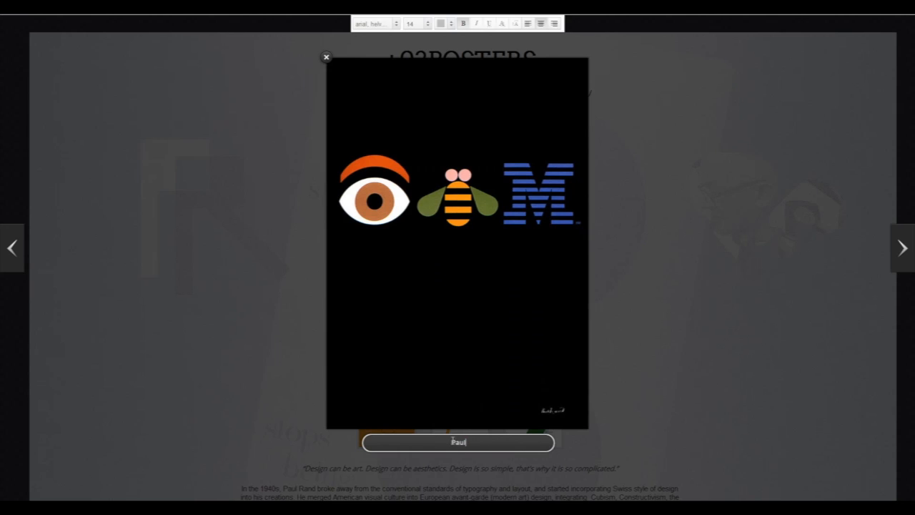
{"action": "type", "text": " Rand IBM Poster"}
{"action": "left_click", "coordinate": [325, 58]}
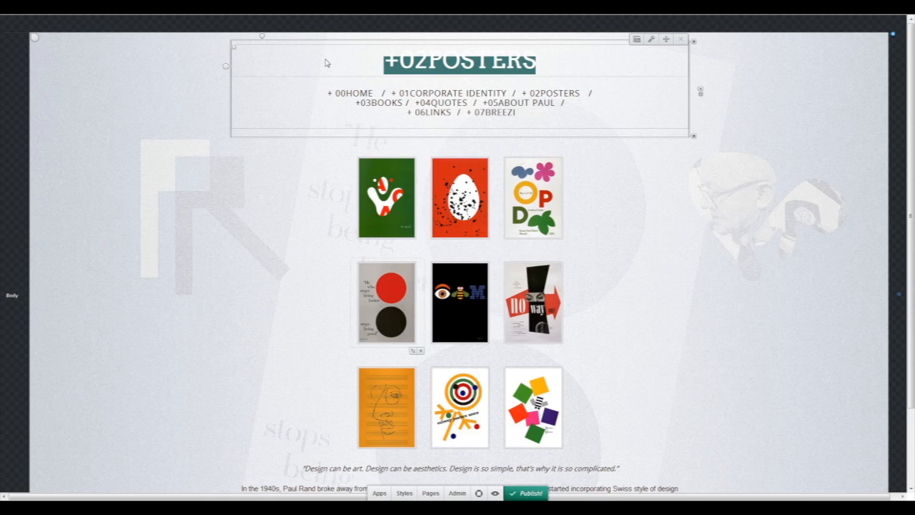
- Preview the page, check the IBM poster's caption in the enlarged view, browse neighbouring posters and review the gallery layout
{"action": "left_click", "coordinate": [495, 493]}
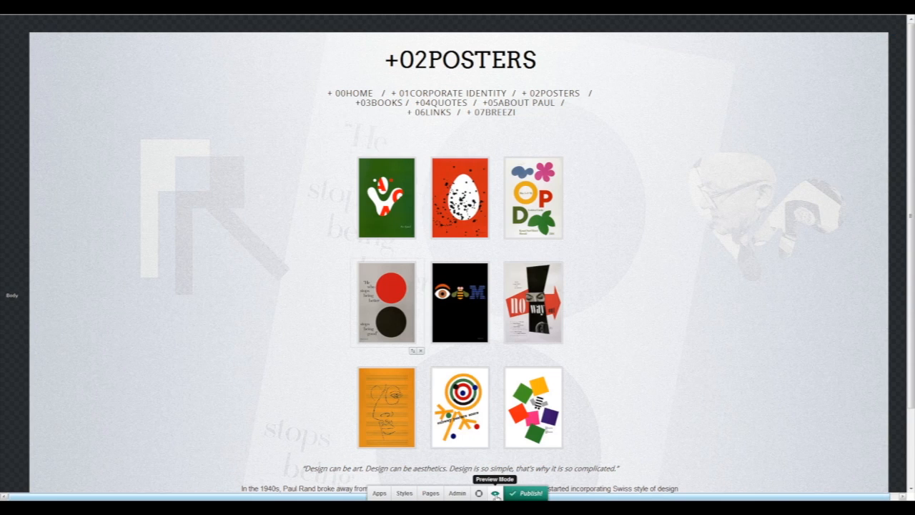
{"action": "left_click", "coordinate": [458, 326]}
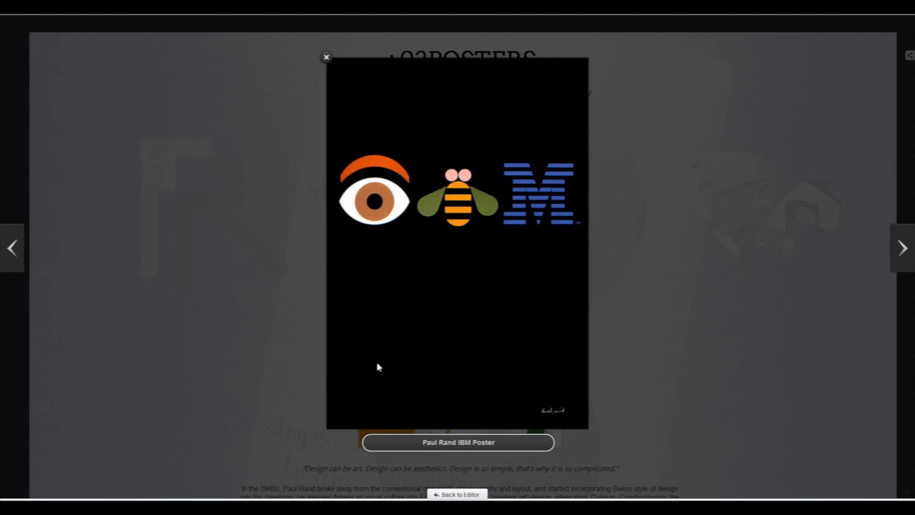
{"action": "left_click", "coordinate": [898, 256]}
{"action": "left_click", "coordinate": [13, 250]}
{"action": "left_click", "coordinate": [328, 62]}
{"action": "left_click", "coordinate": [326, 60]}
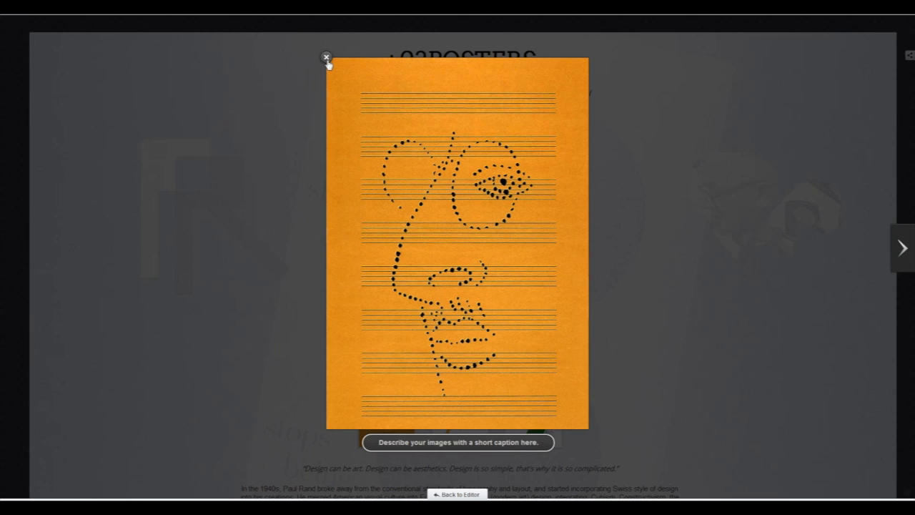
{"action": "left_click", "coordinate": [327, 60]}
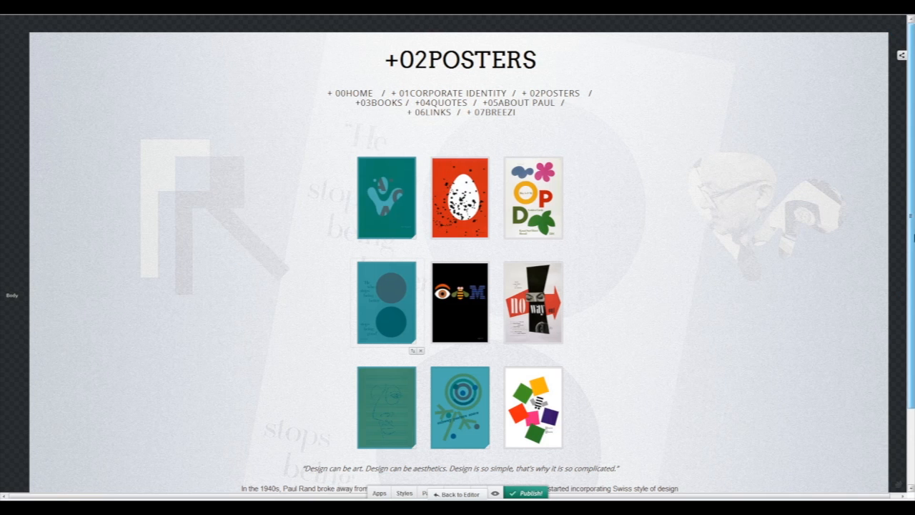
{"action": "scroll", "coordinate": [460, 257], "scroll_direction": "down", "scroll_amount": 1}
{"action": "left_click_drag", "start_coordinate": [913, 256], "coordinate": [914, 259]}
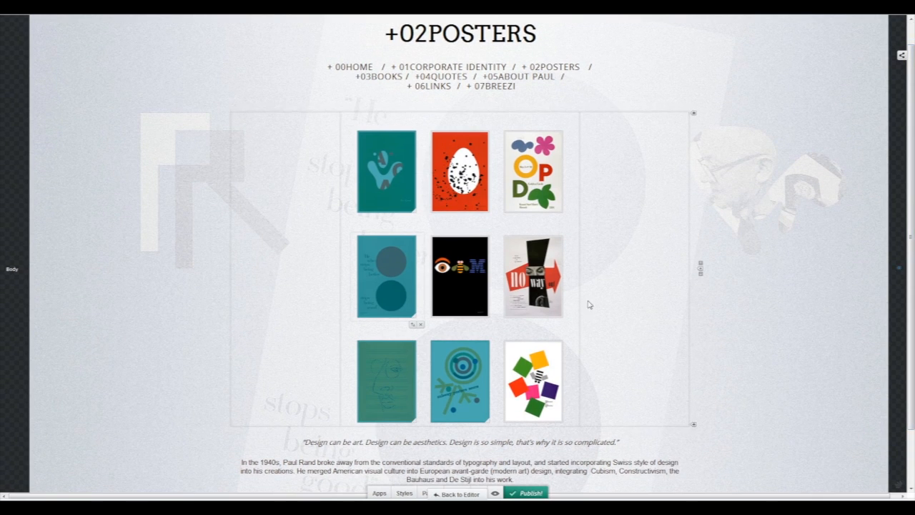